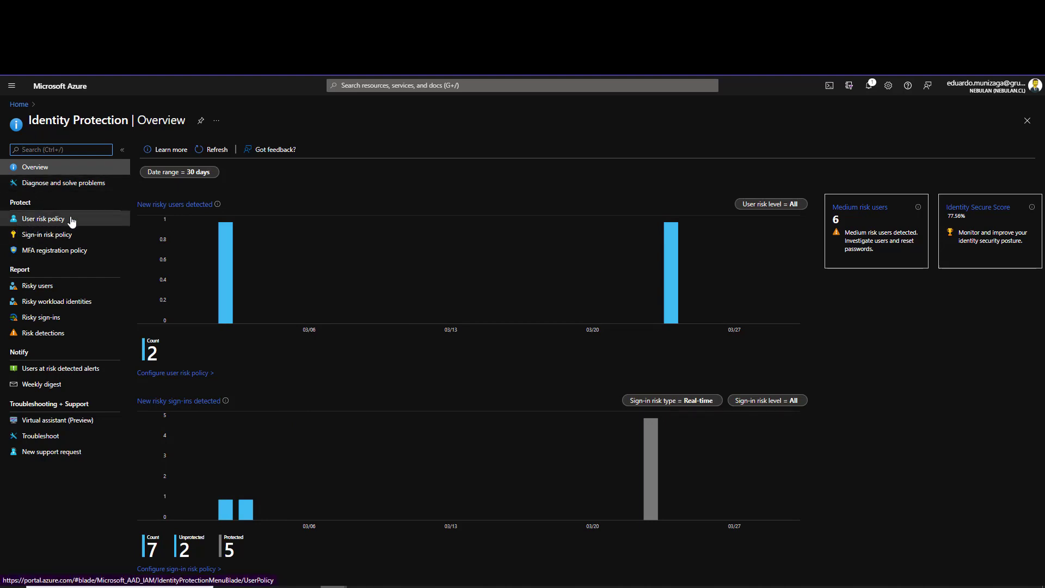
Open the user risk policy and review its assignments and Access control options without changing them
{"action": "left_click", "coordinate": [29, 224]}
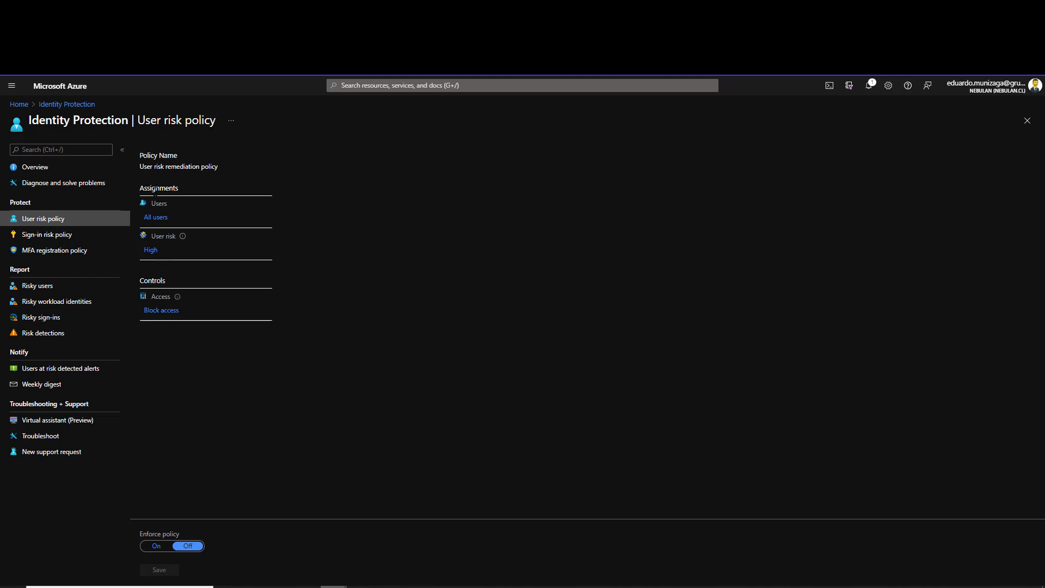
{"action": "left_click_drag", "start_coordinate": [140, 188], "coordinate": [160, 188]}
{"action": "left_click_drag", "start_coordinate": [163, 251], "coordinate": [143, 256]}
{"action": "left_click_drag", "start_coordinate": [188, 312], "coordinate": [156, 313]}
{"action": "left_click", "coordinate": [168, 318]}
{"action": "left_click", "coordinate": [162, 311]}
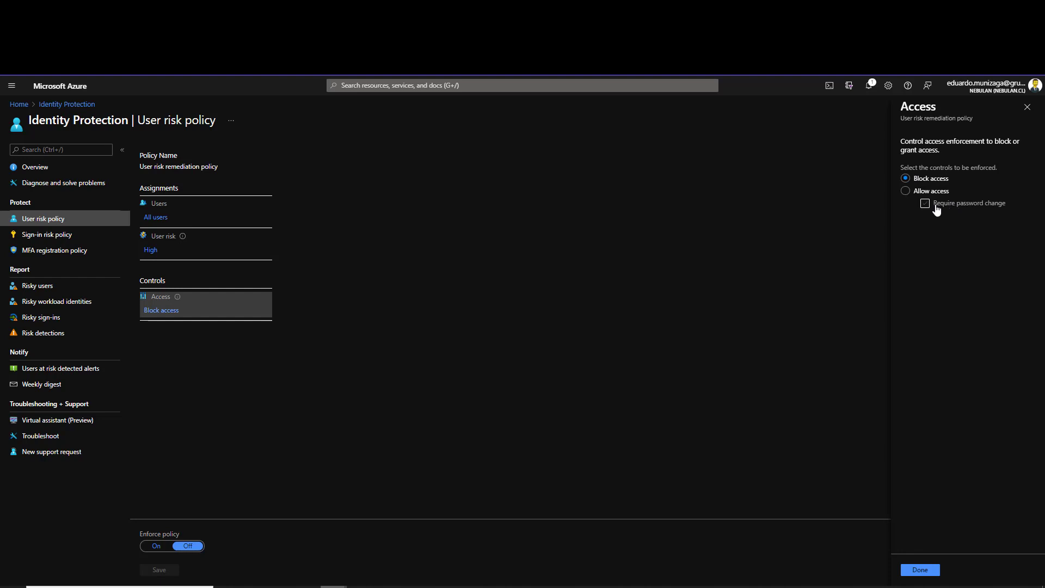
{"action": "left_click", "coordinate": [1028, 108]}
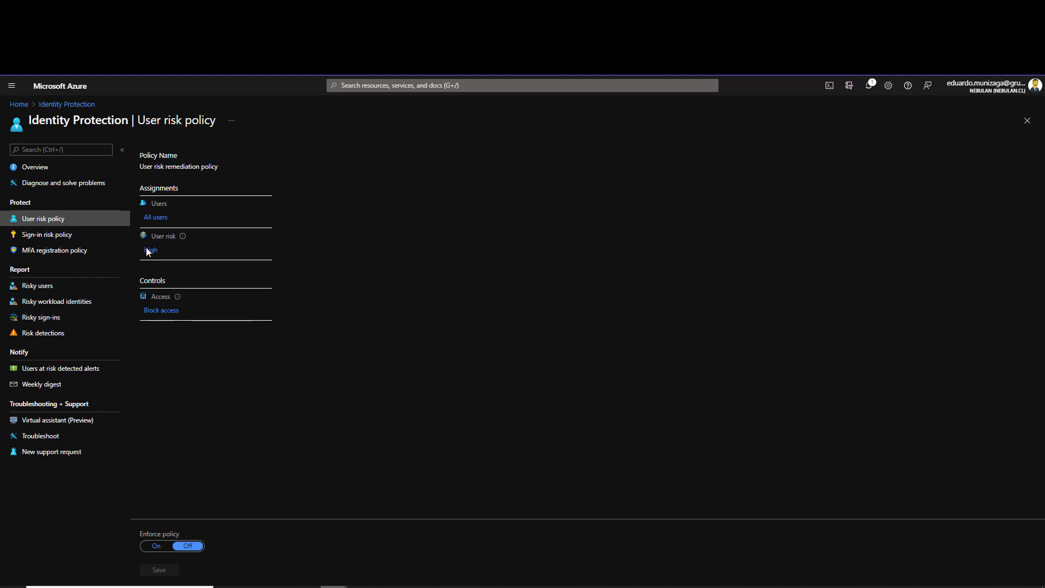
Open the sign-in risk policy and review its Access control options, leaving them unchanged
{"action": "left_click", "coordinate": [77, 239]}
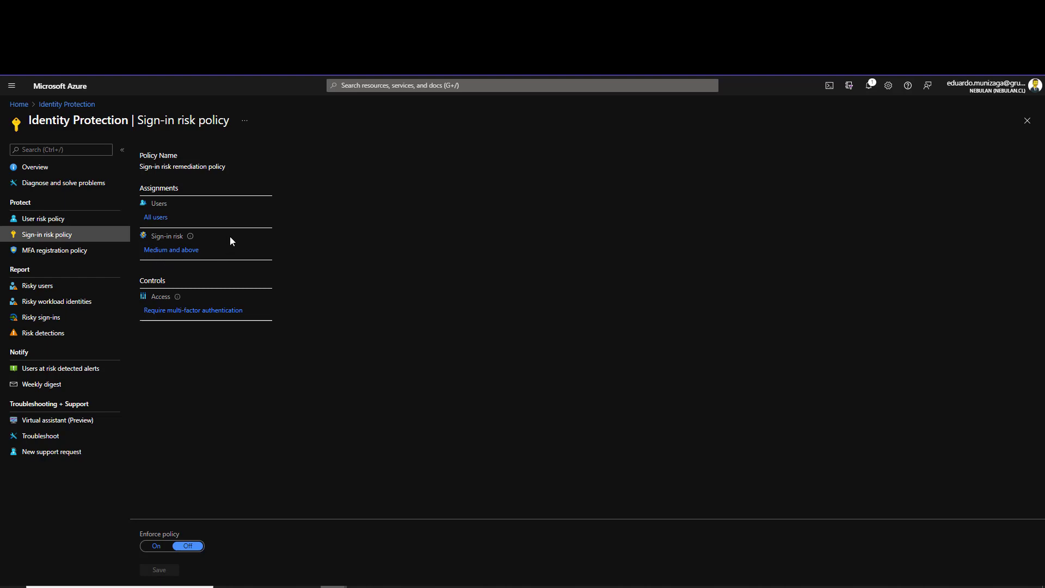
{"action": "left_click", "coordinate": [174, 314]}
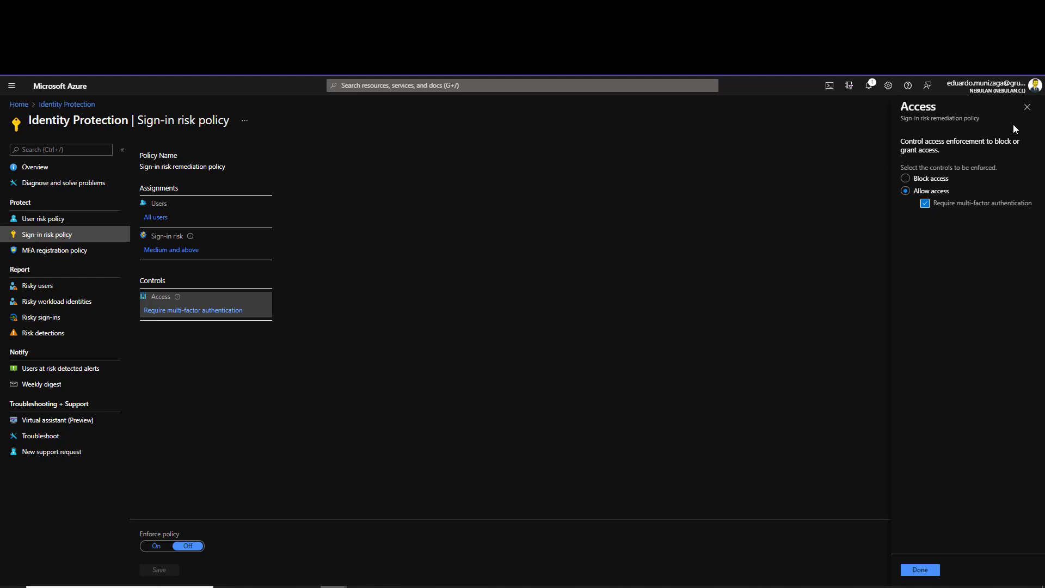
{"action": "left_click", "coordinate": [1028, 107]}
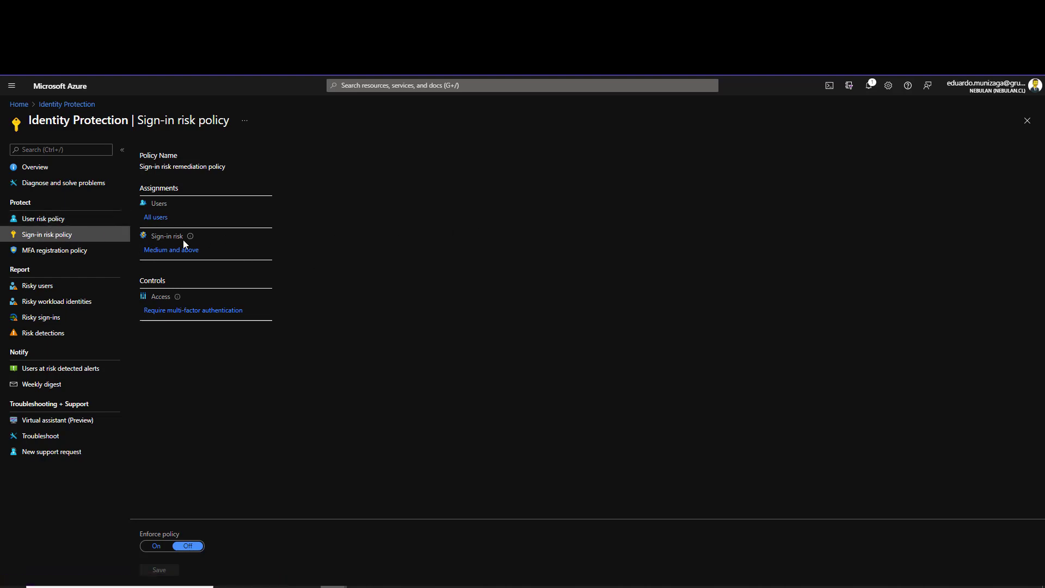
Review the MFA registration policy's assignment and its Azure AD MFA registration requirement, comparing it with the sign-in risk policy
{"action": "left_click", "coordinate": [33, 252]}
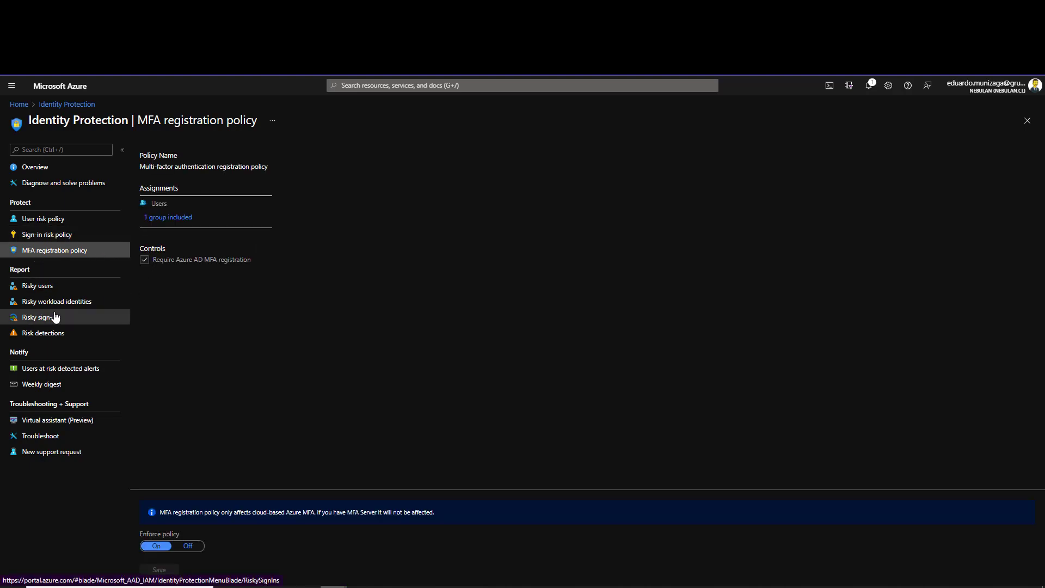
{"action": "left_click", "coordinate": [41, 240]}
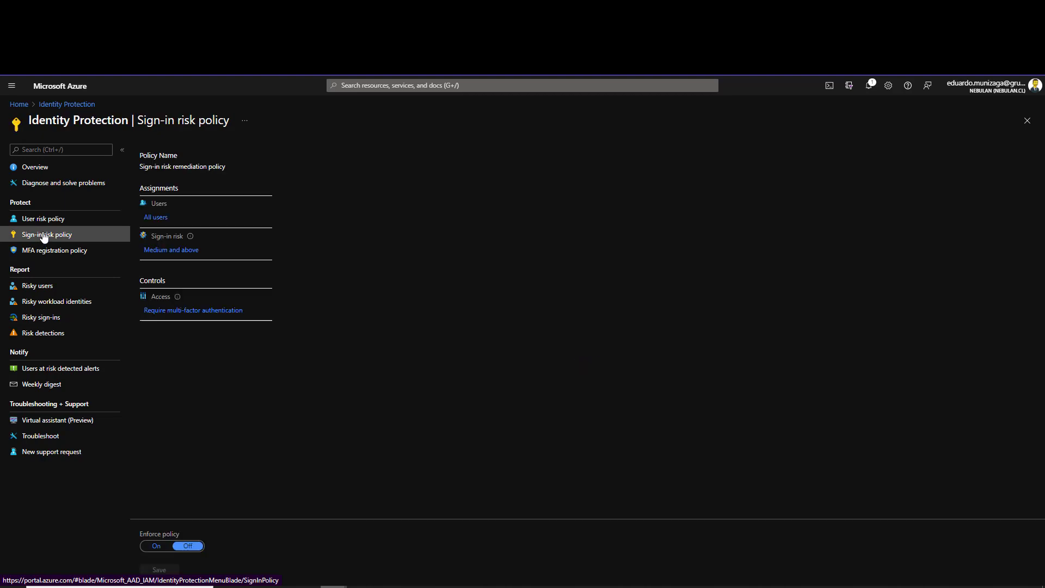
{"action": "left_click", "coordinate": [73, 256]}
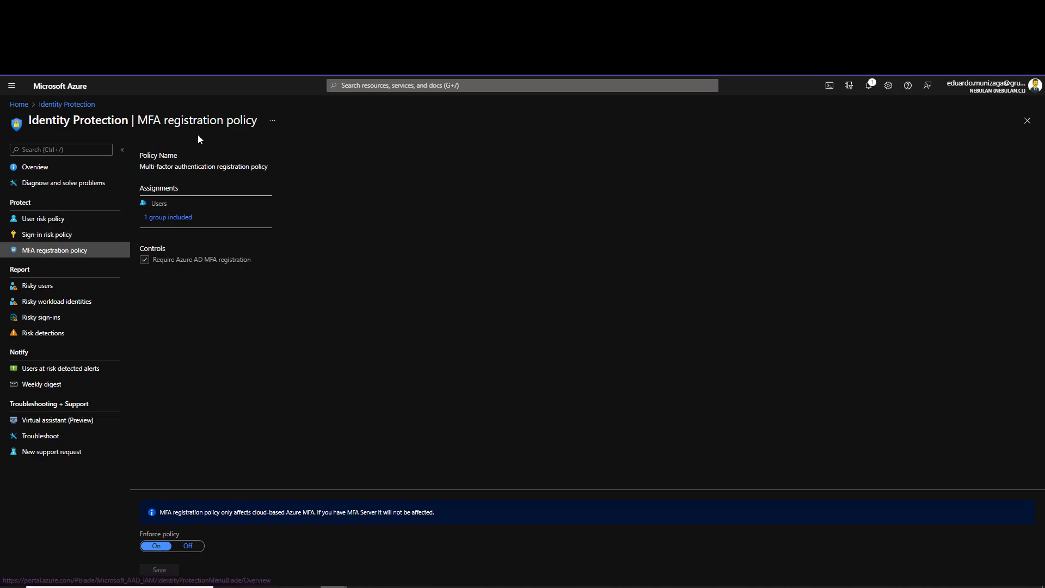
{"action": "left_click_drag", "start_coordinate": [180, 258], "coordinate": [251, 263]}
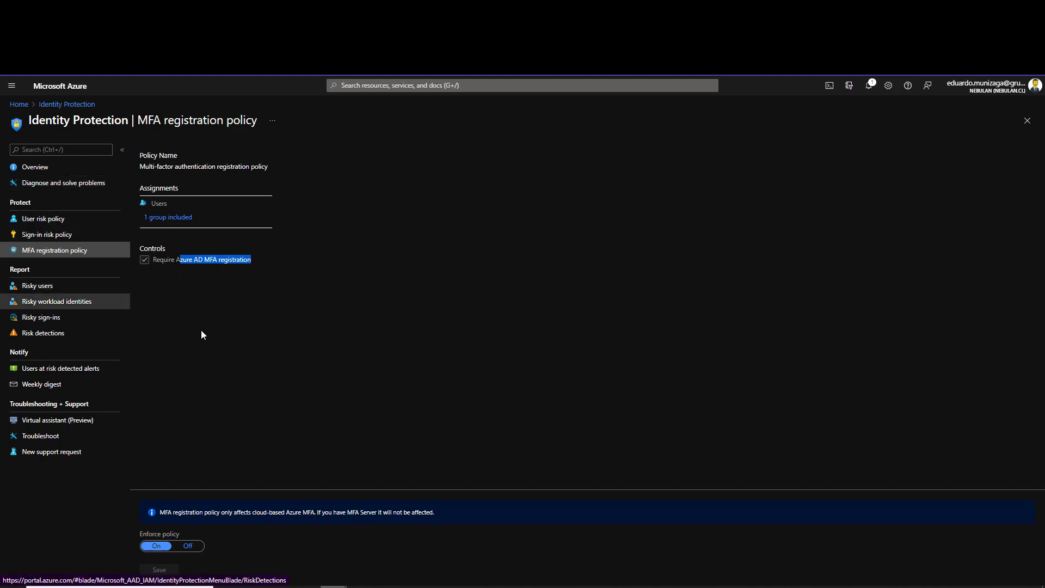
{"action": "left_click", "coordinate": [322, 324]}
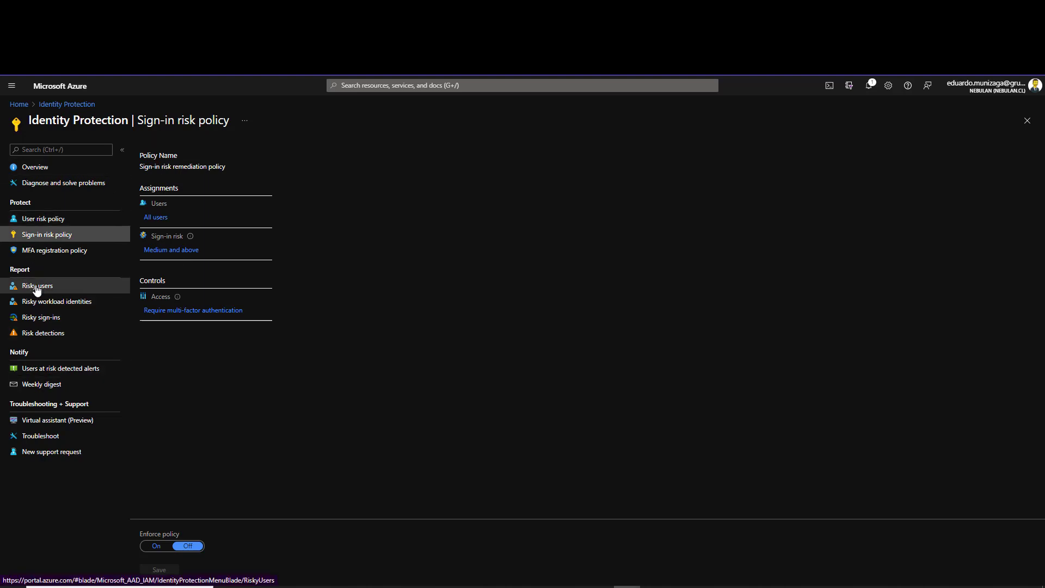
Examine the risk info of the listed risky sign-in, including its expanded unfamiliar sign-in properties detection and sign-in location
{"action": "left_click", "coordinate": [35, 318]}
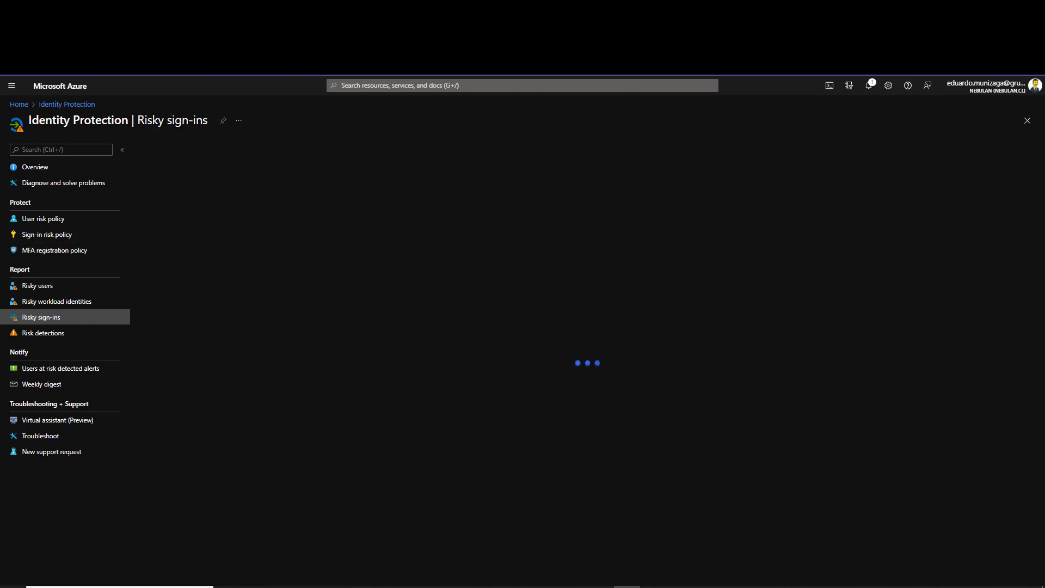
{"action": "left_click", "coordinate": [185, 205]}
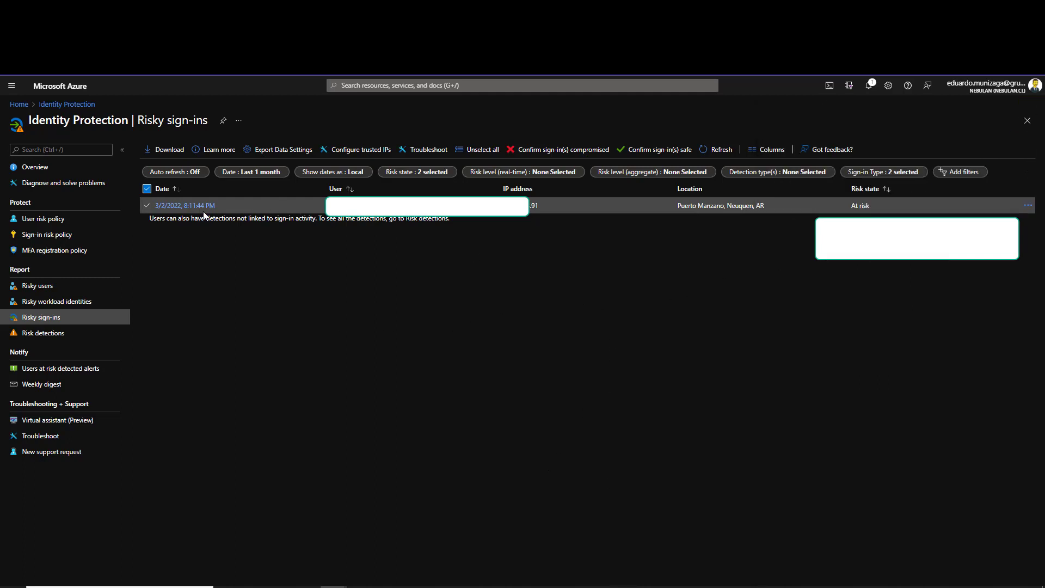
{"action": "left_click", "coordinate": [185, 206]}
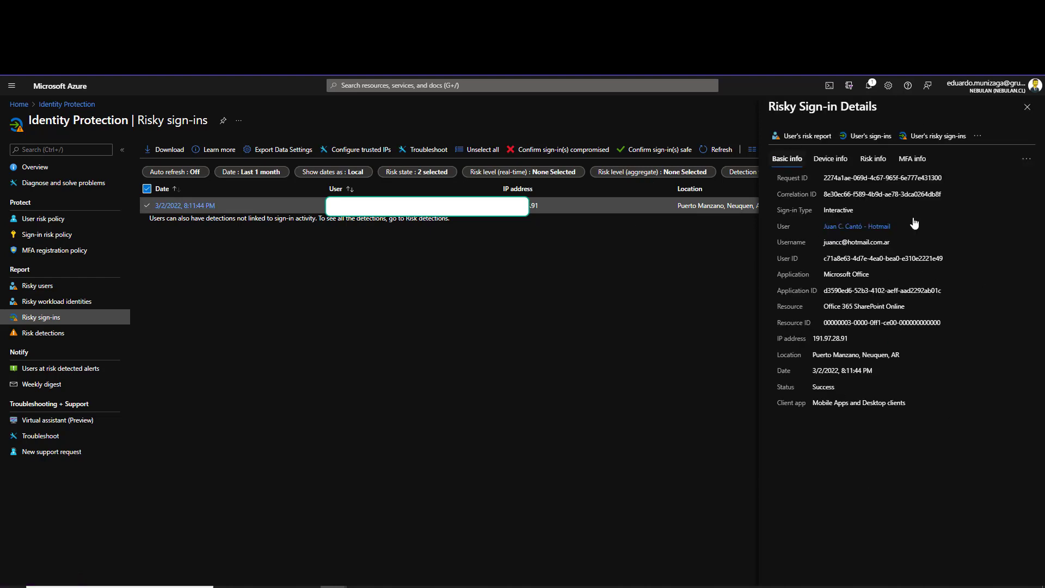
{"action": "left_click", "coordinate": [874, 161]}
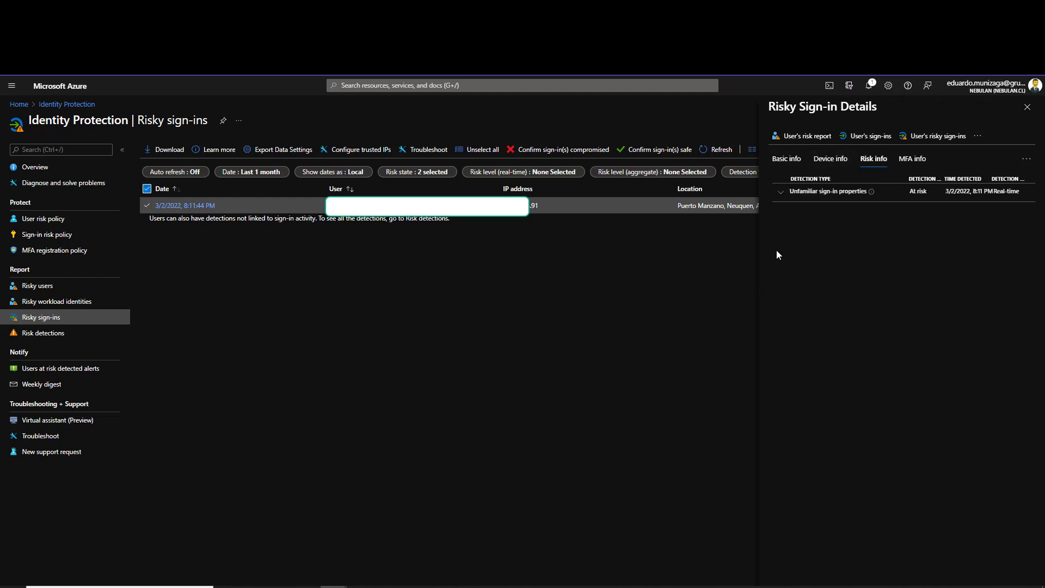
{"action": "left_click", "coordinate": [782, 194]}
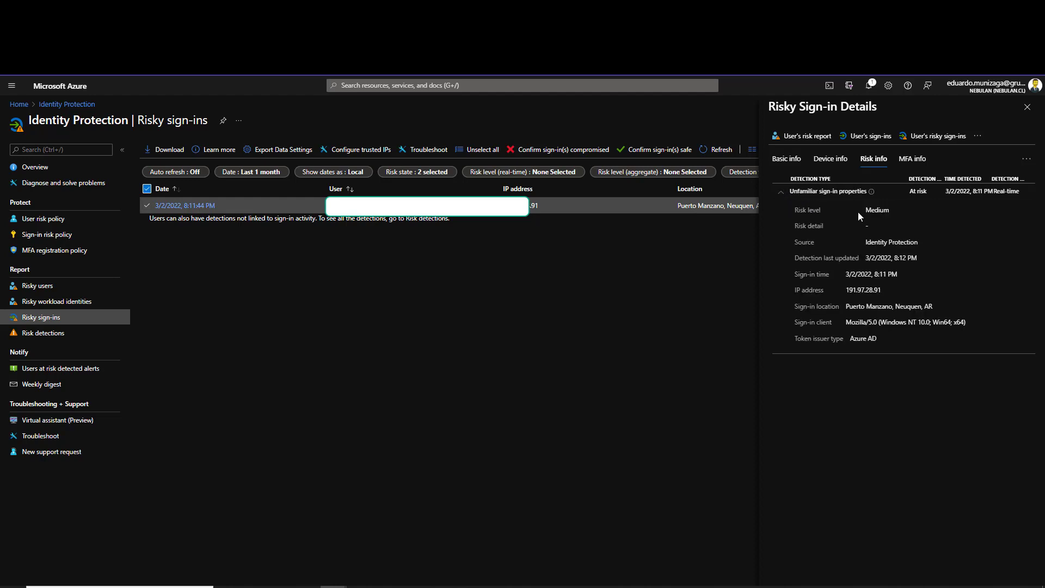
{"action": "left_click_drag", "start_coordinate": [915, 307], "coordinate": [730, 321]}
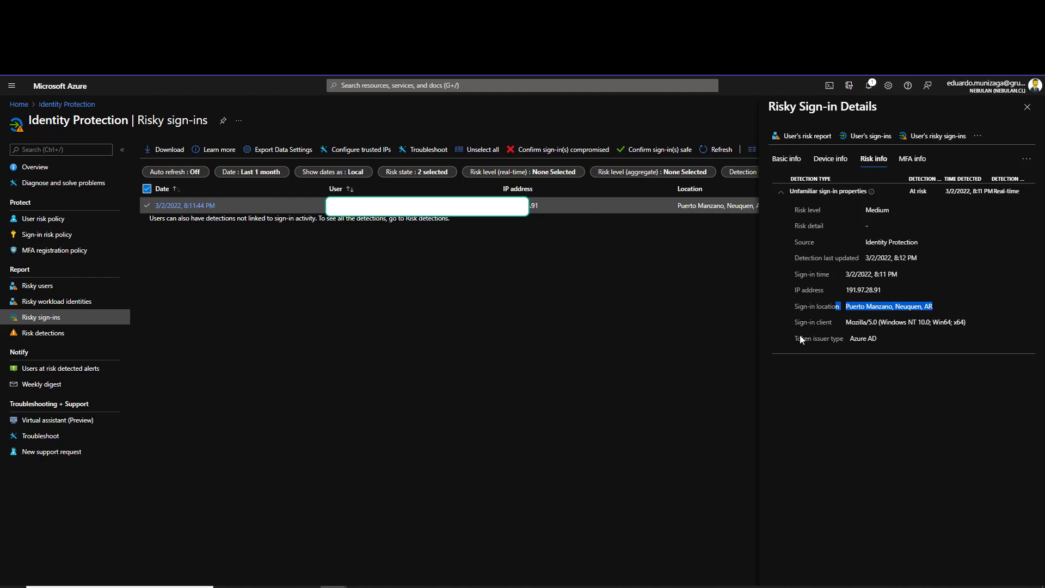
{"action": "left_click", "coordinate": [1029, 108]}
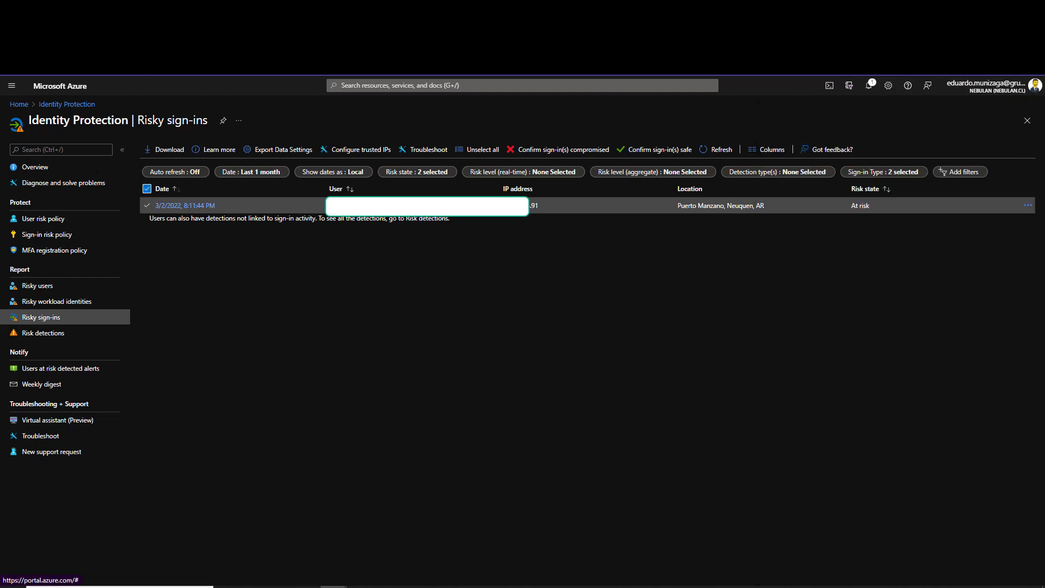
Examine the details of the most recently updated risky user and select that user in the risky users report
{"action": "left_click", "coordinate": [42, 290]}
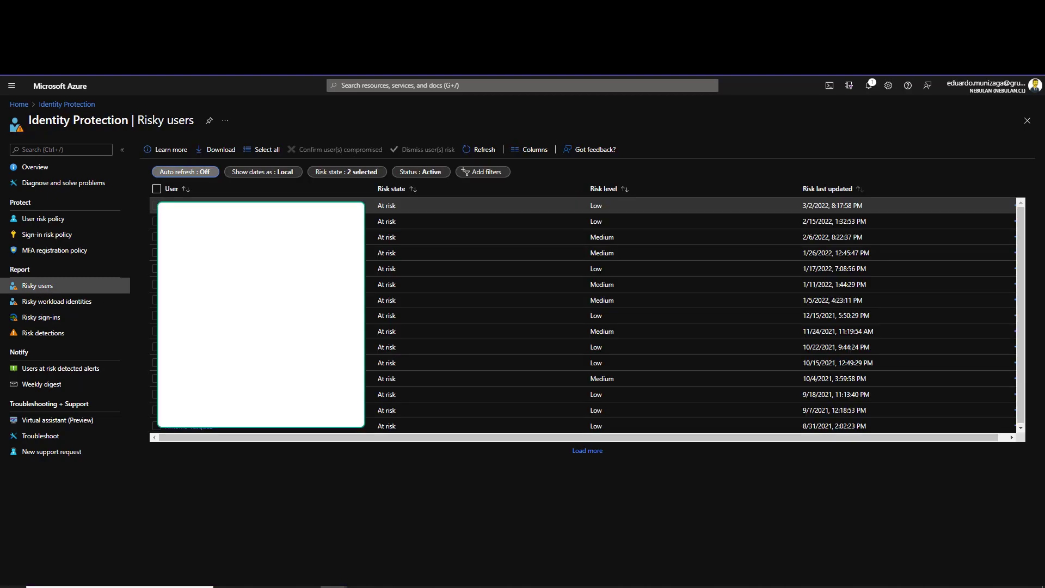
{"action": "left_click", "coordinate": [187, 206]}
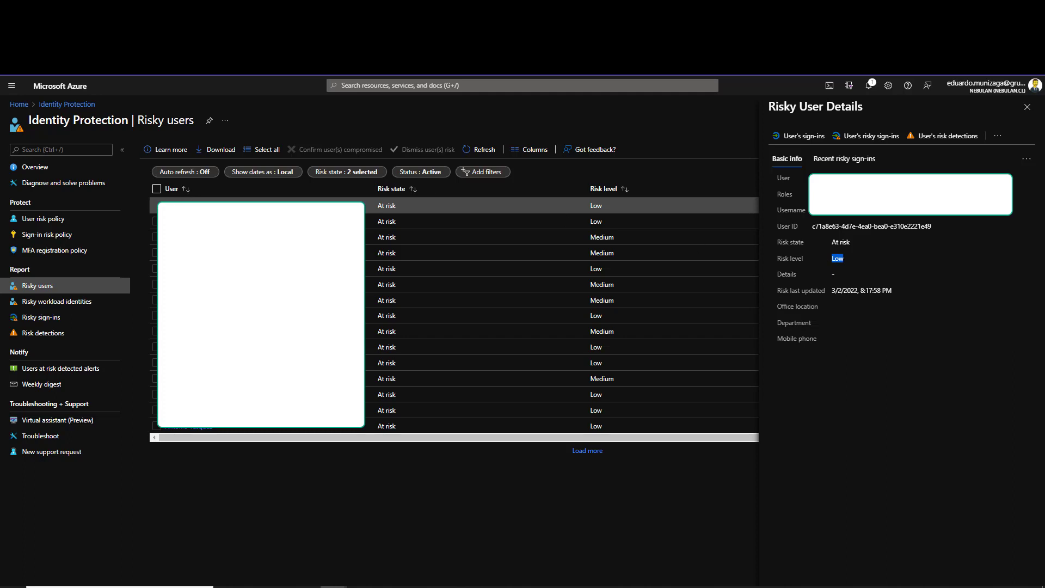
{"action": "left_click", "coordinate": [155, 205]}
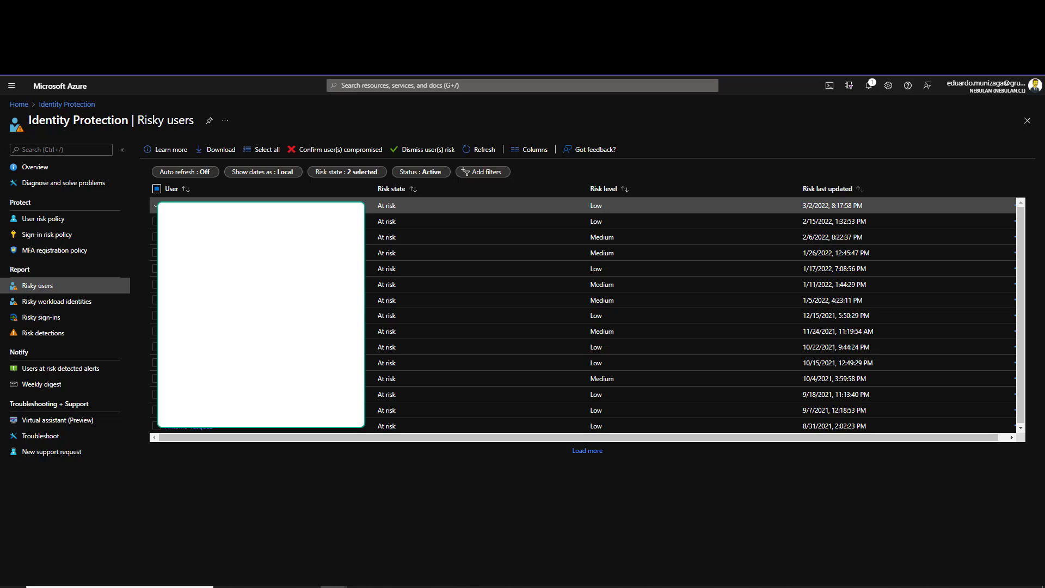
Examine the details of the unfamiliar sign-in properties entry in the risk detections report
{"action": "left_click", "coordinate": [43, 333]}
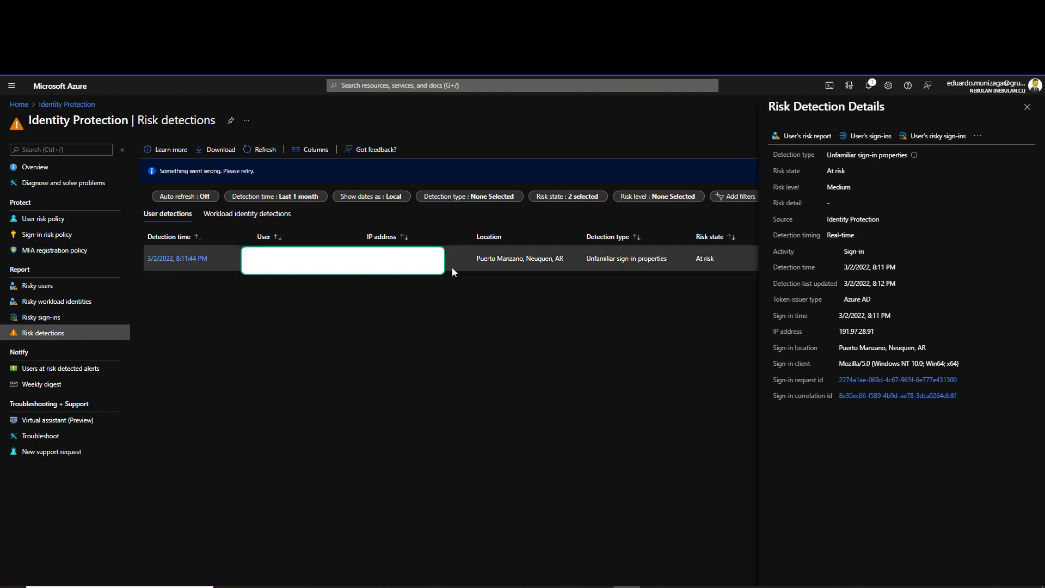
{"action": "left_click", "coordinate": [1036, 114]}
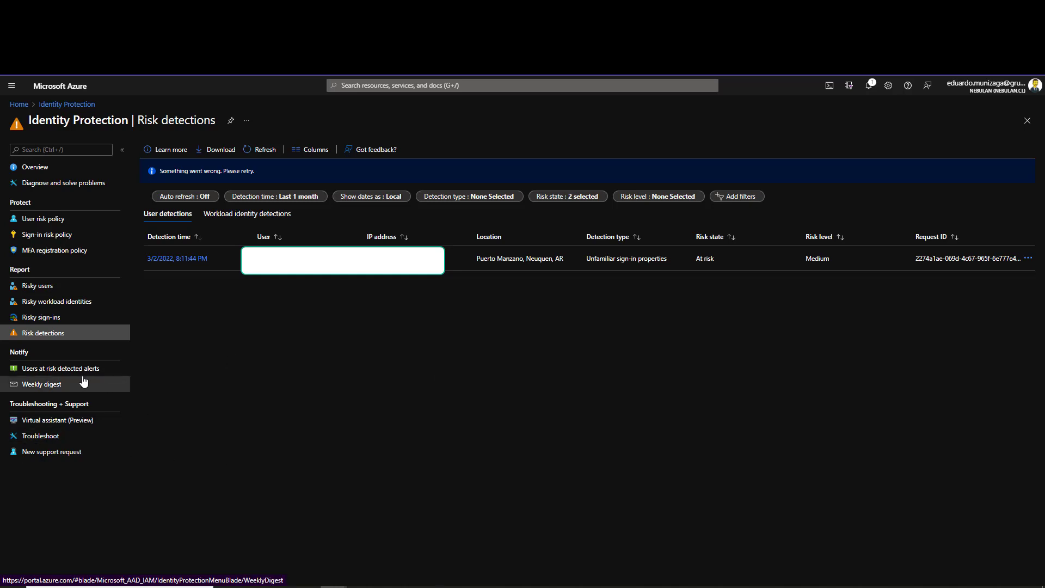
Review the recipient settings for users at risk detected alerts and the weekly digest, and return to the MFA registration policy
{"action": "left_click", "coordinate": [64, 369]}
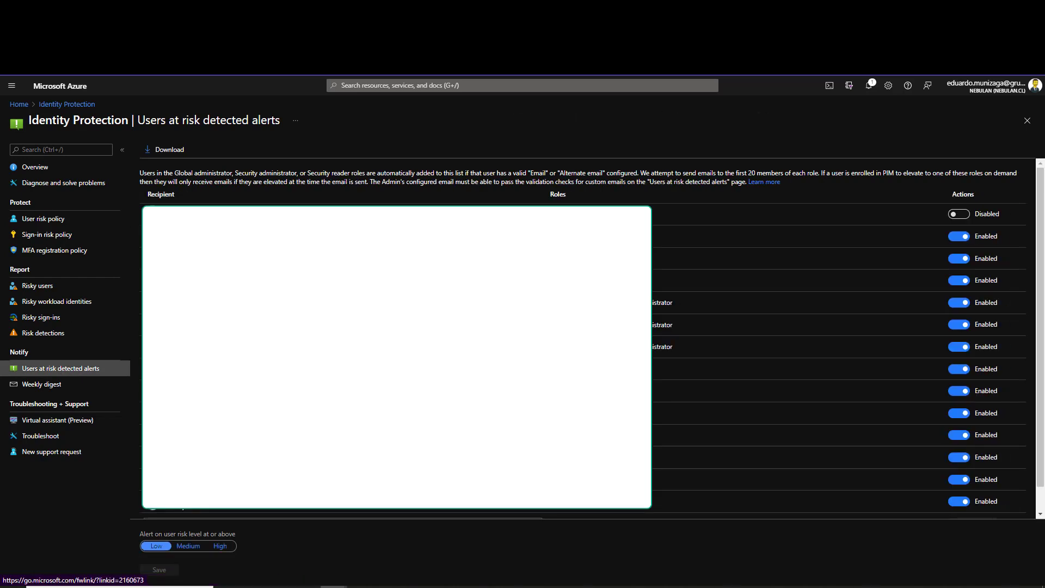
{"action": "mouse_move", "coordinate": [302, 543]}
{"action": "left_click", "coordinate": [28, 390]}
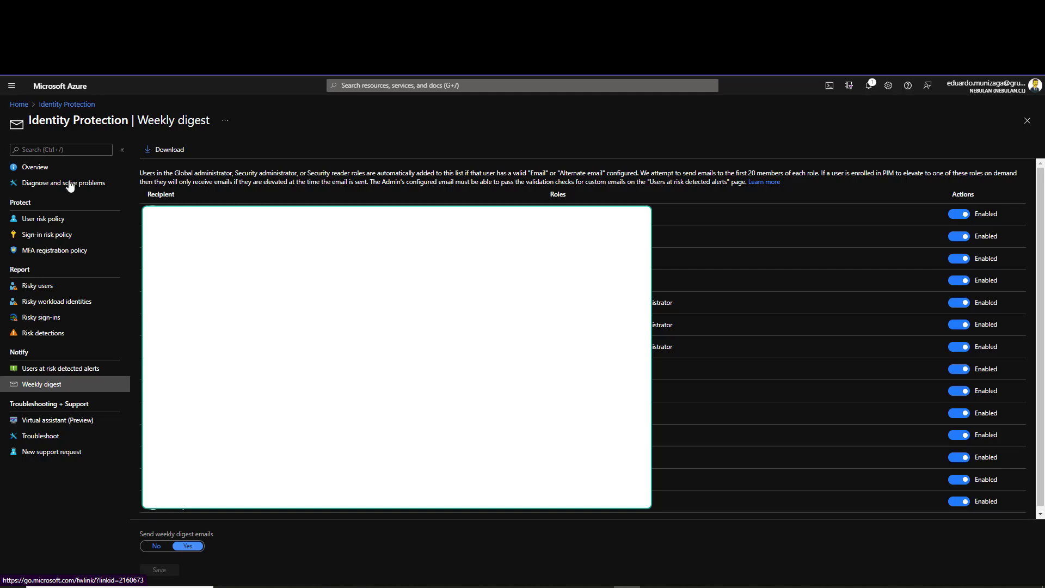
{"action": "left_click", "coordinate": [42, 250]}
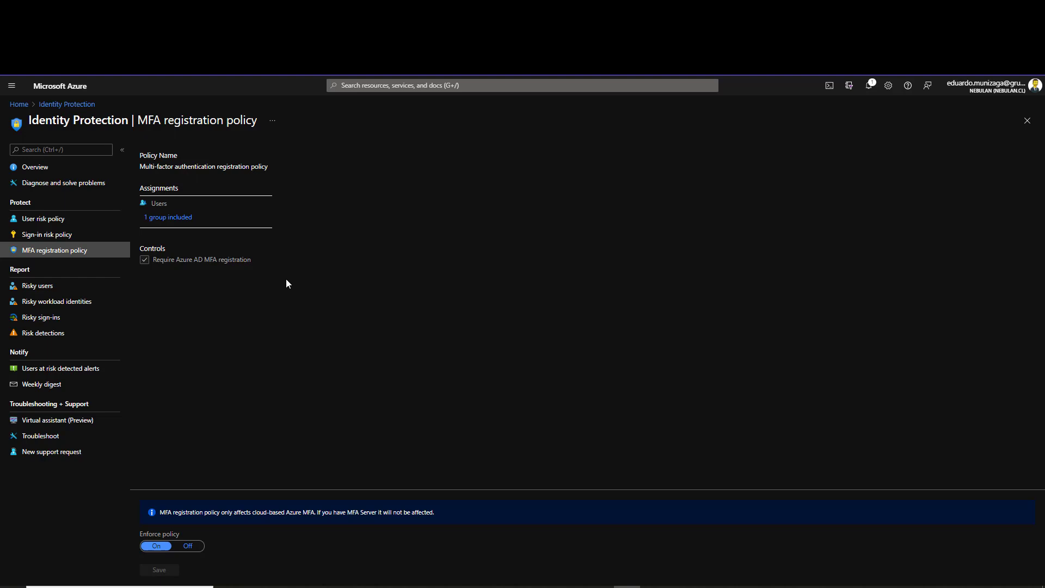
Change the user risk policy's Access control to Allow access with Require password change, without saving the policy
{"action": "left_click", "coordinate": [62, 221]}
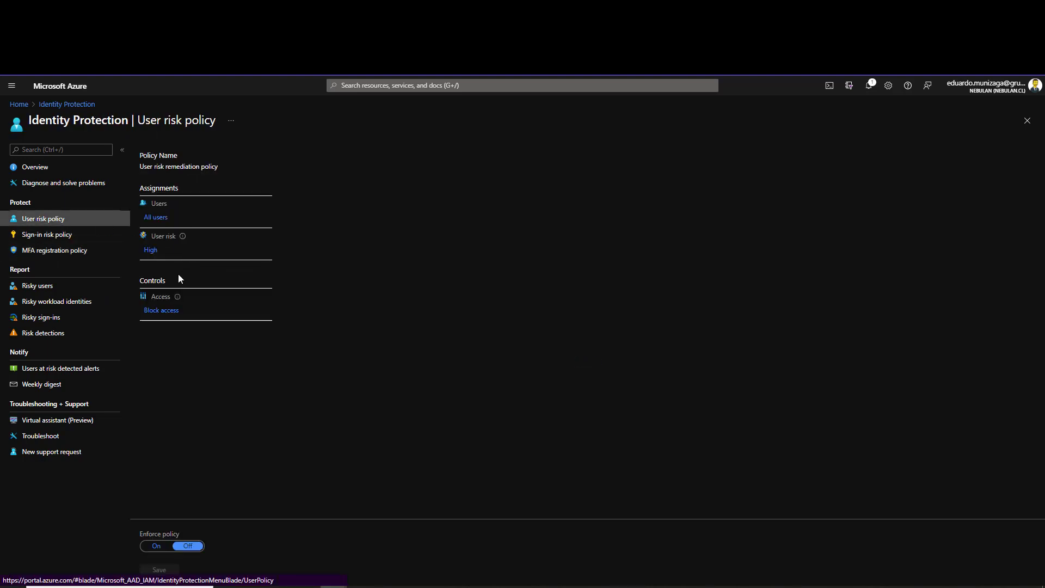
{"action": "left_click", "coordinate": [159, 312]}
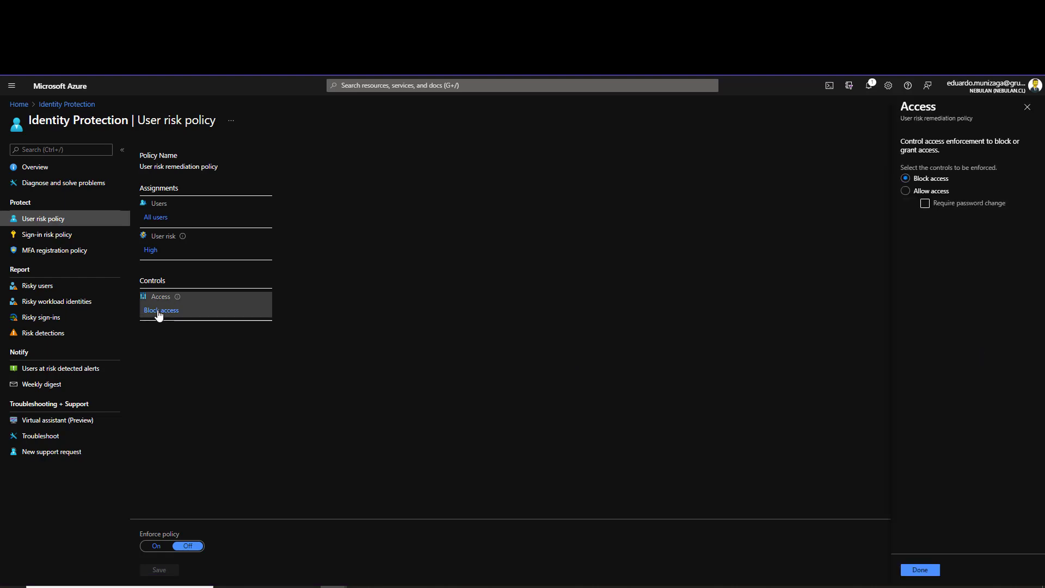
{"action": "left_click", "coordinate": [906, 191]}
{"action": "left_click", "coordinate": [934, 205]}
{"action": "left_click", "coordinate": [920, 571]}
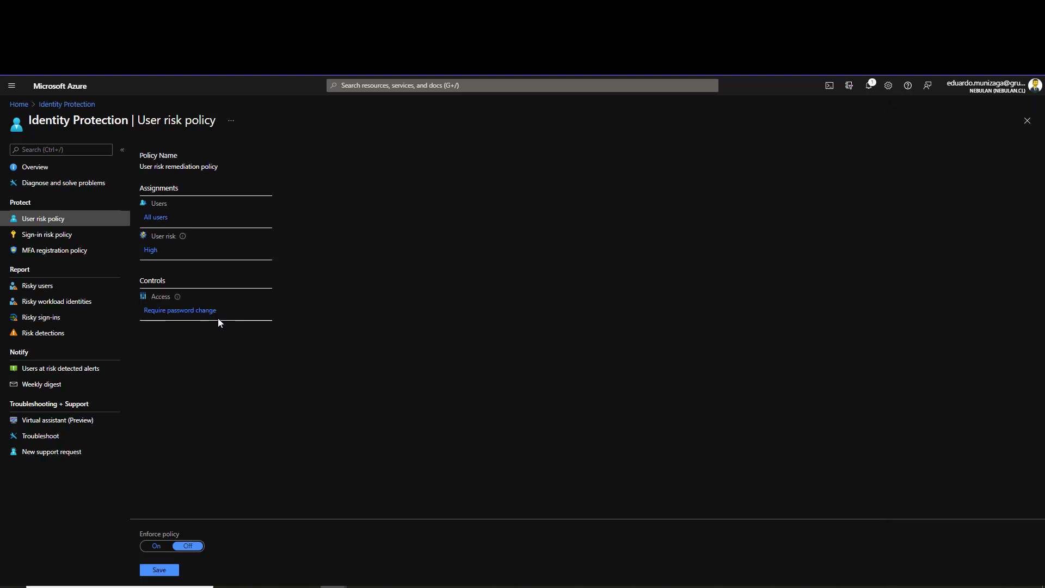
Discard the unsaved user risk policy edits and open the sign-in risk policy
{"action": "left_click", "coordinate": [67, 238]}
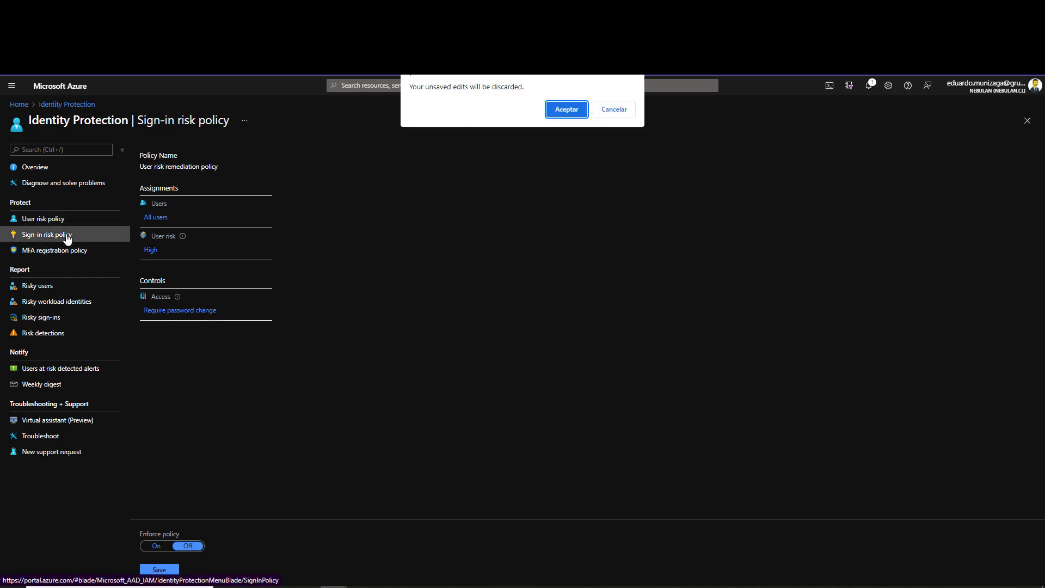
{"action": "left_click", "coordinate": [547, 113]}
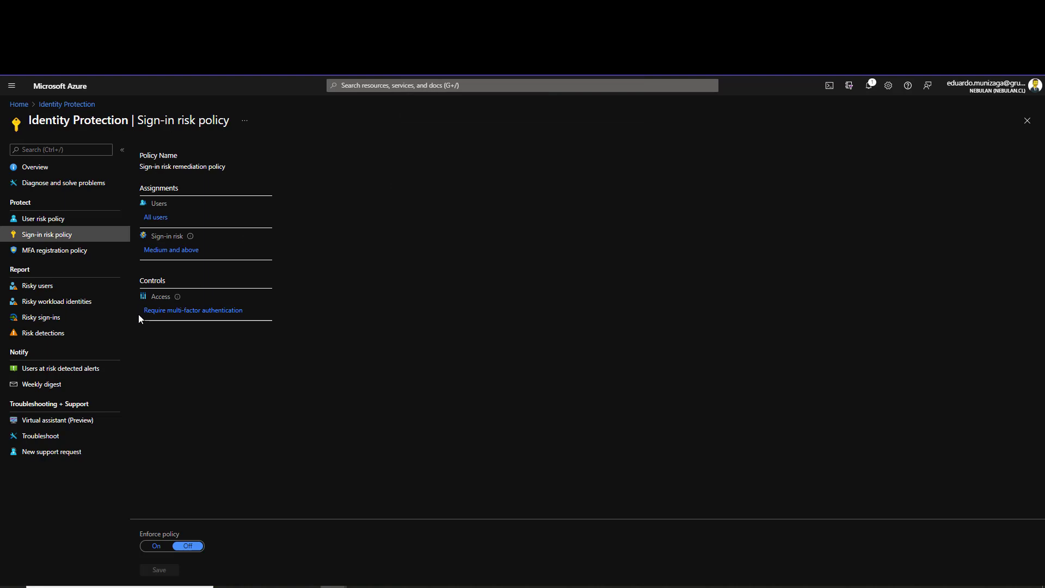